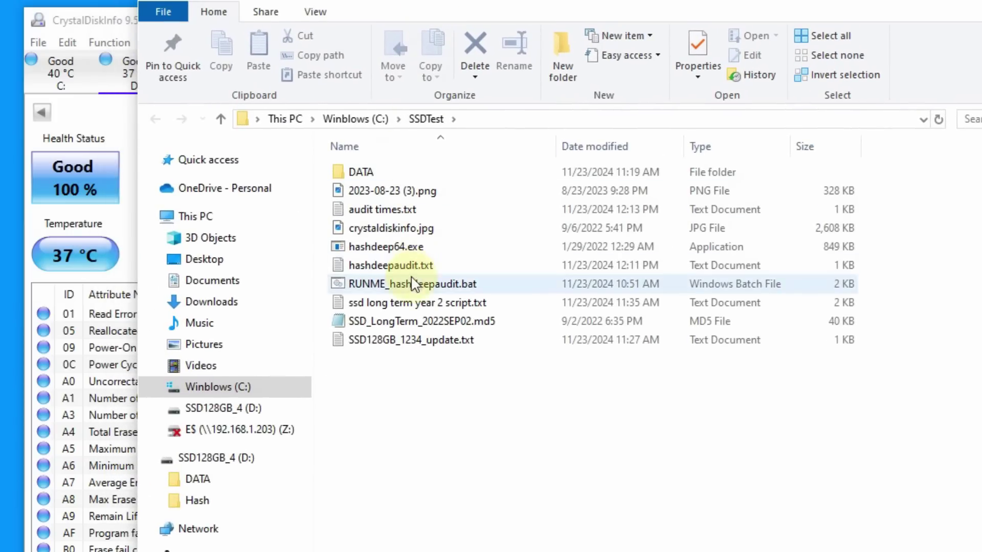
# Step: Run RUNME_hashdeepaudit.bat from the SSDTest folder and supply the SSD128GB_4 drive's D:\DATA folder as the path to validate
pyautogui.doubleClick(419, 284)
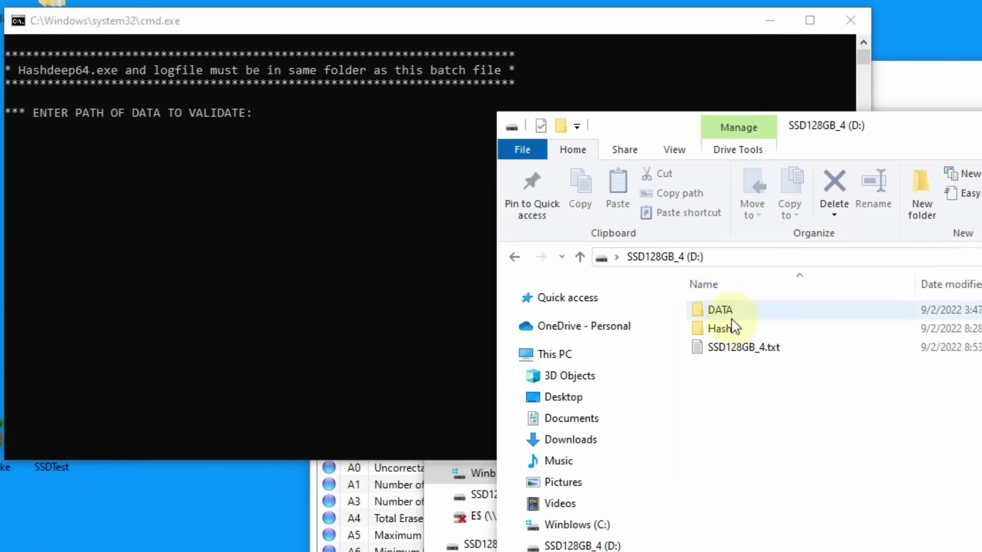
pyautogui.doubleClick(731, 312)
pyautogui.scroll(-5, 857, 471)
pyautogui.scroll(5, 902, 455)
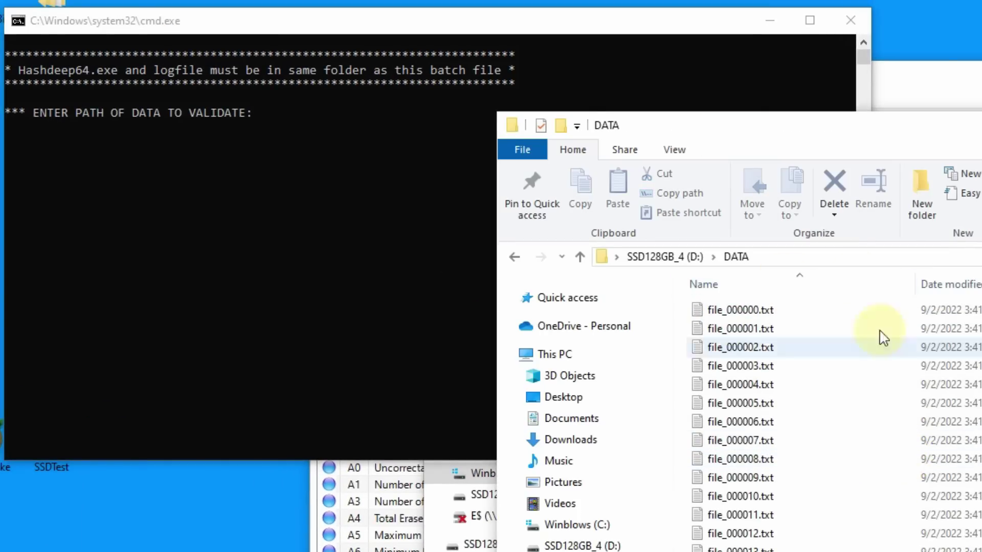
pyautogui.click(514, 255)
pyautogui.moveTo(726, 310); pyautogui.dragTo(268, 278)
pyautogui.click(339, 212)
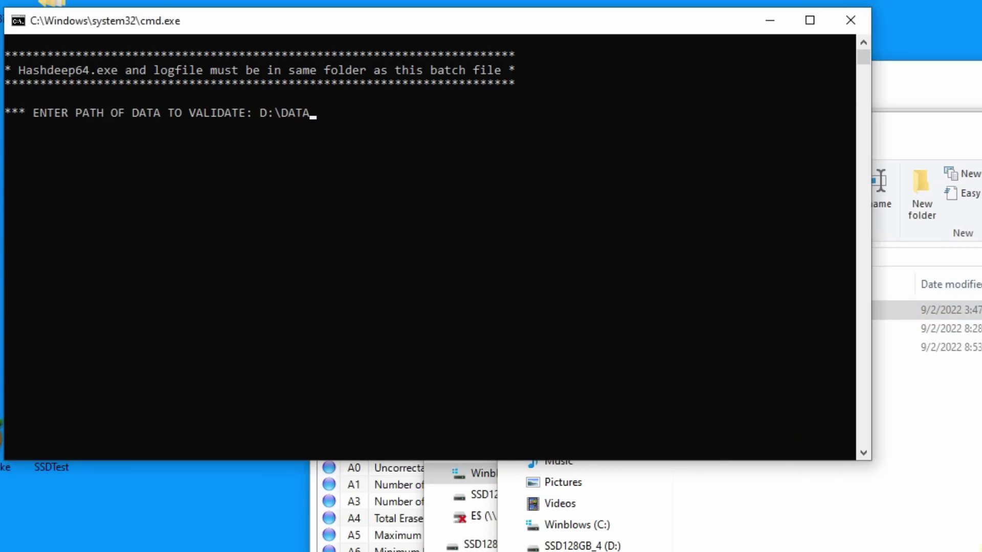
# Step: Copy the log file name SSD_LongTerm_2022SEP02.md5 from the SSDTest folder and start the audit of D:\DATA with it
pyautogui.click(877, 165)
pyautogui.moveTo(878, 164); pyautogui.dragTo(979, 262)
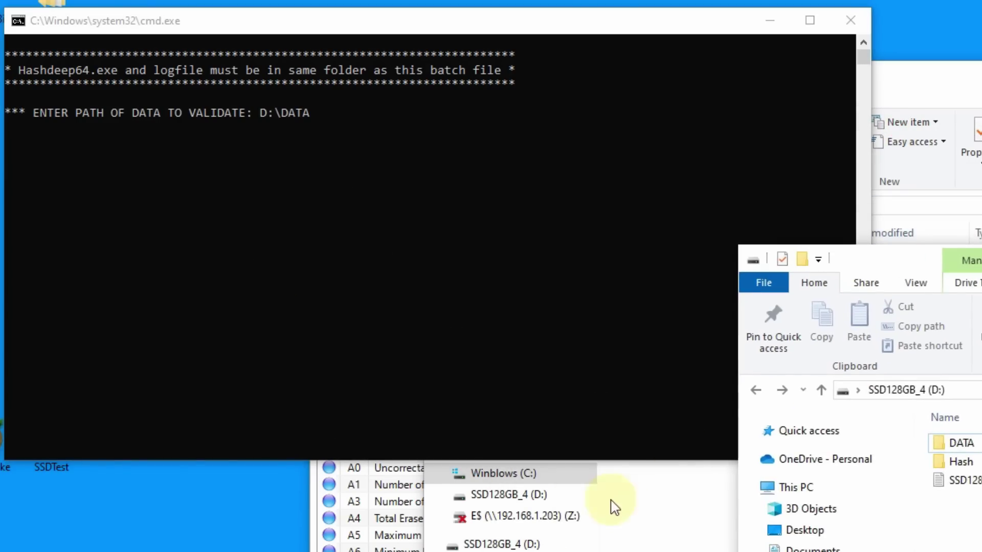
pyautogui.click(667, 524)
pyautogui.click(702, 407)
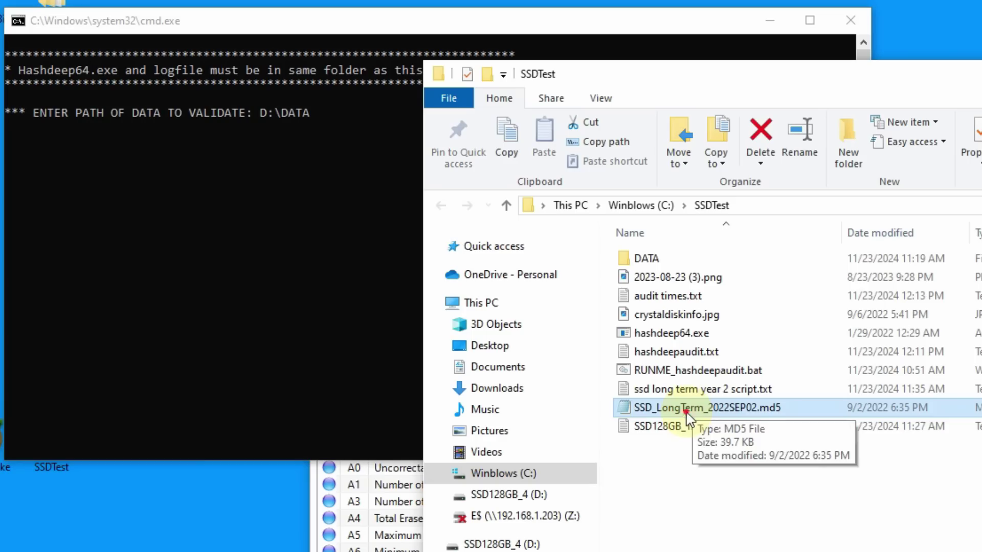
pyautogui.click(715, 407)
pyautogui.hotkey('ctrl', 'c')
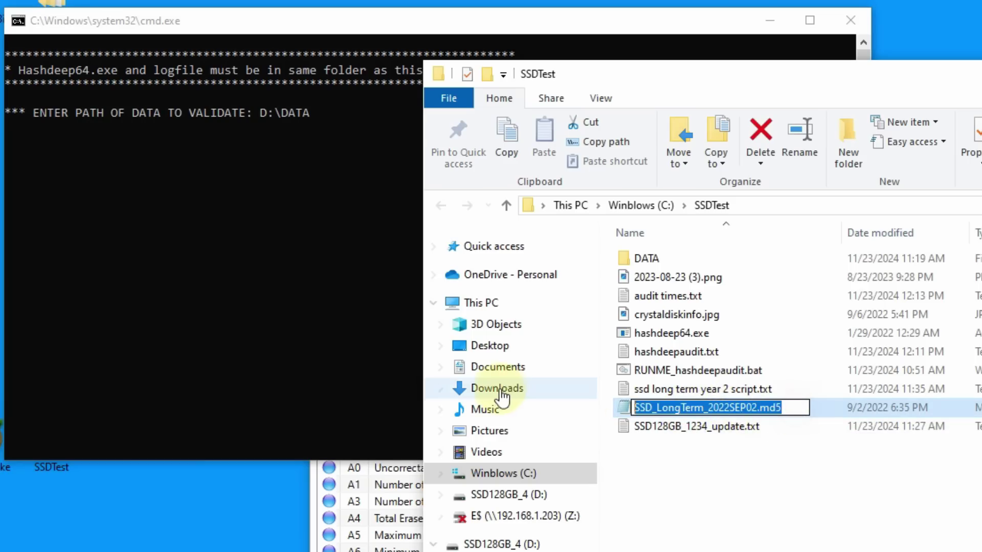
pyautogui.click(269, 345)
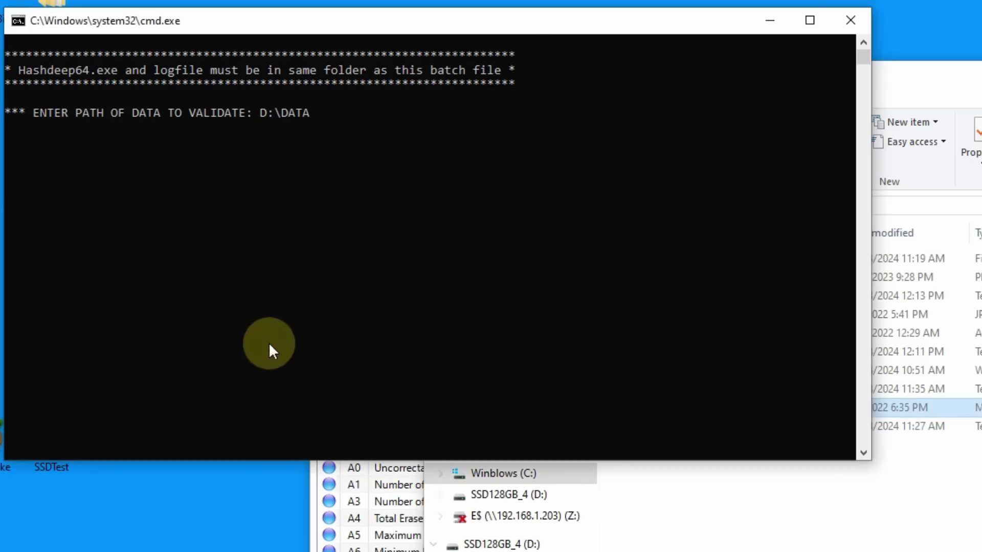
pyautogui.press('Return')
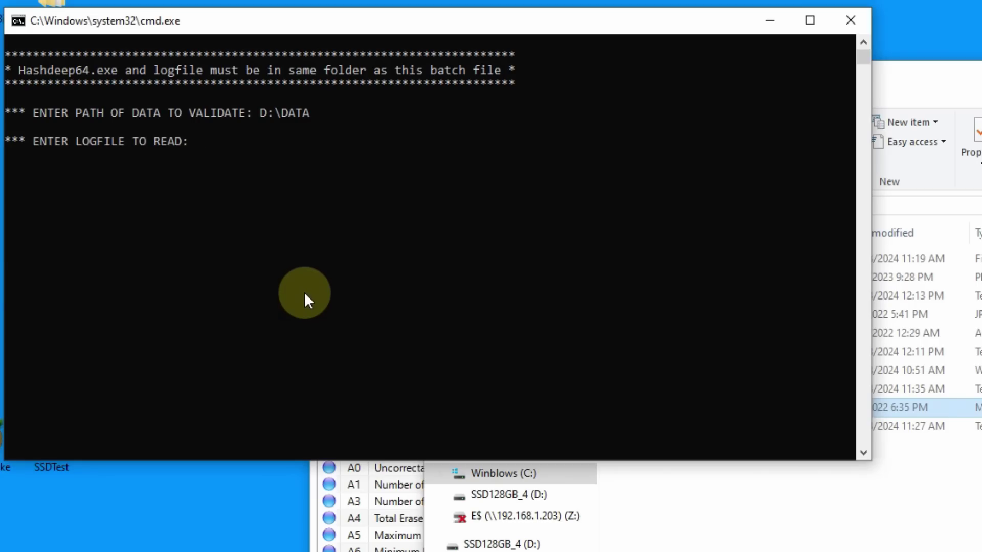
pyautogui.hotkey('ctrl', 'v')
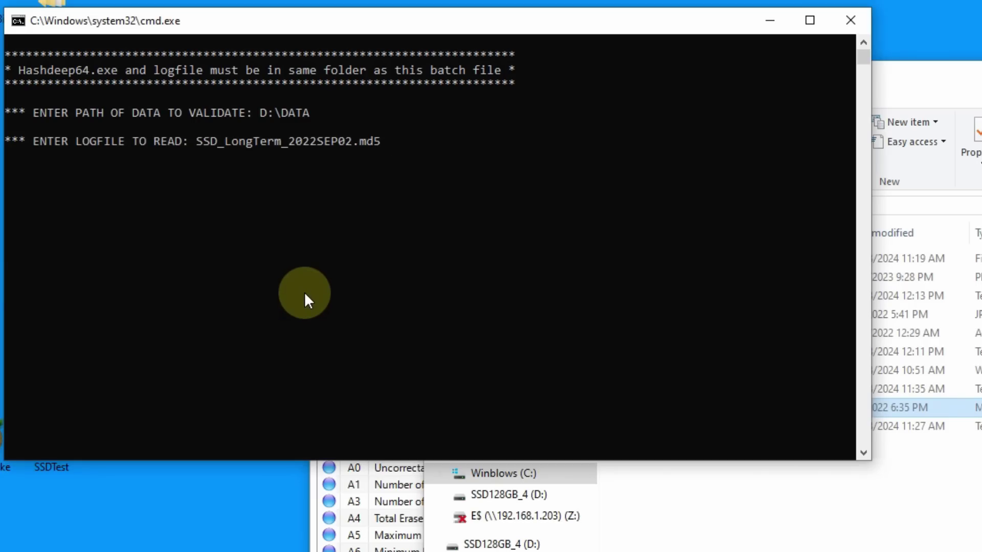
pyautogui.press('Return')
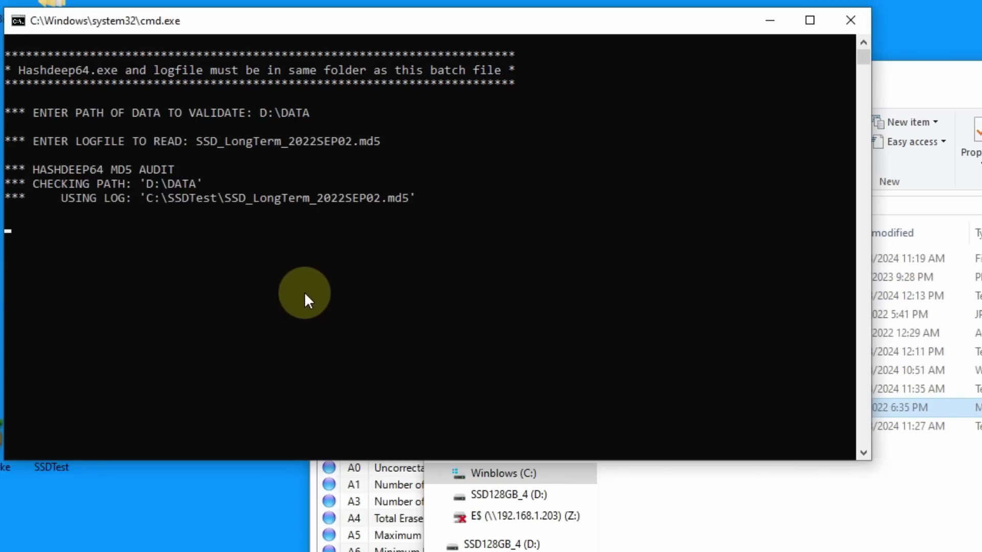
# Step: During the audit, review drive D:'s health attributes in CrystalDiskInfo and its disk activity in Task Manager
pyautogui.moveTo(500, 20); pyautogui.dragTo(615, 85)
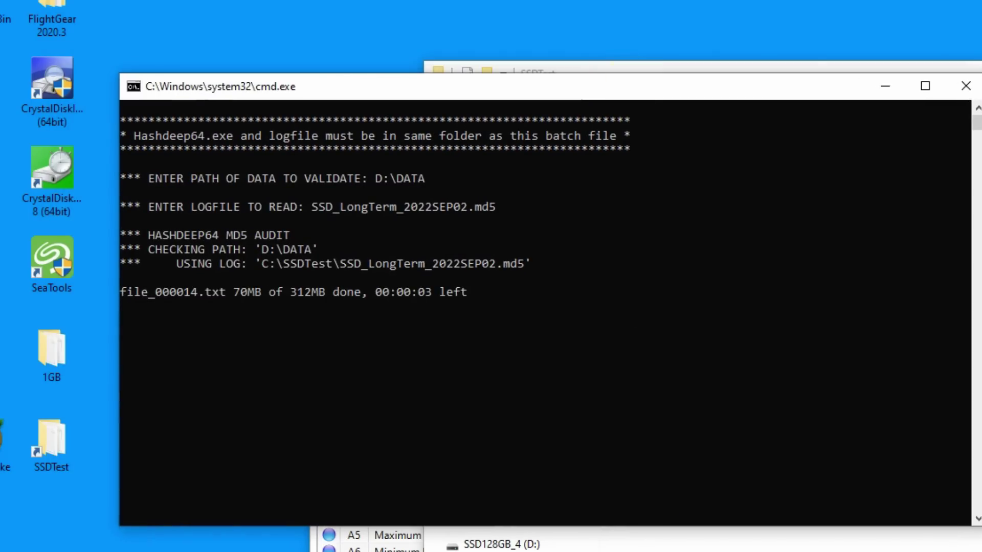
pyautogui.hotkey('alt', 'Tab')
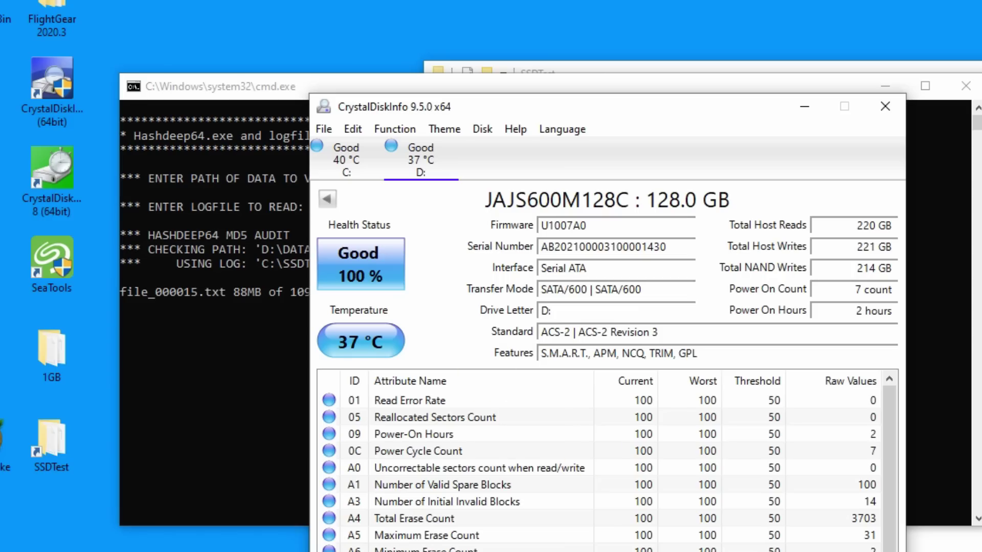
pyautogui.scroll(-4, 543, 487)
pyautogui.scroll(4, 543, 486)
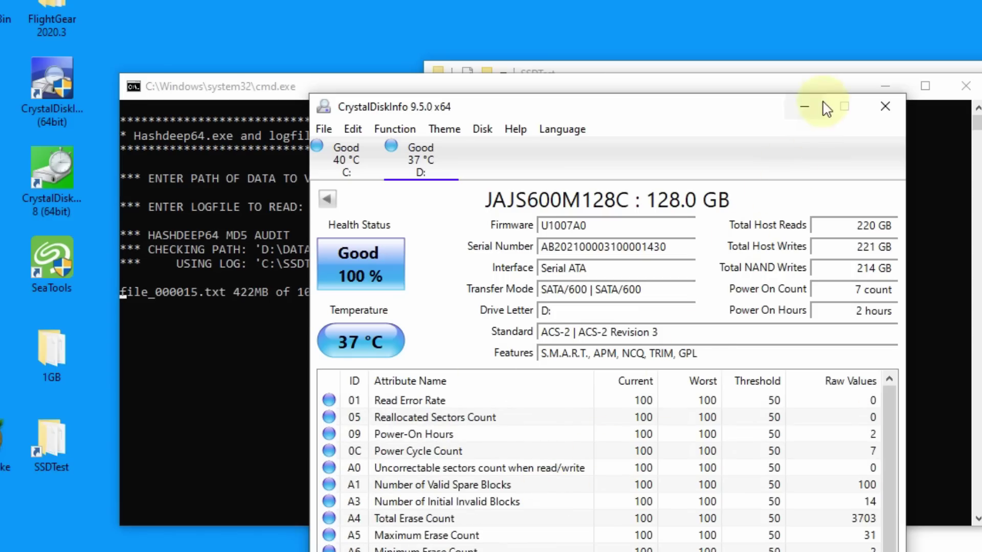
pyautogui.click(805, 107)
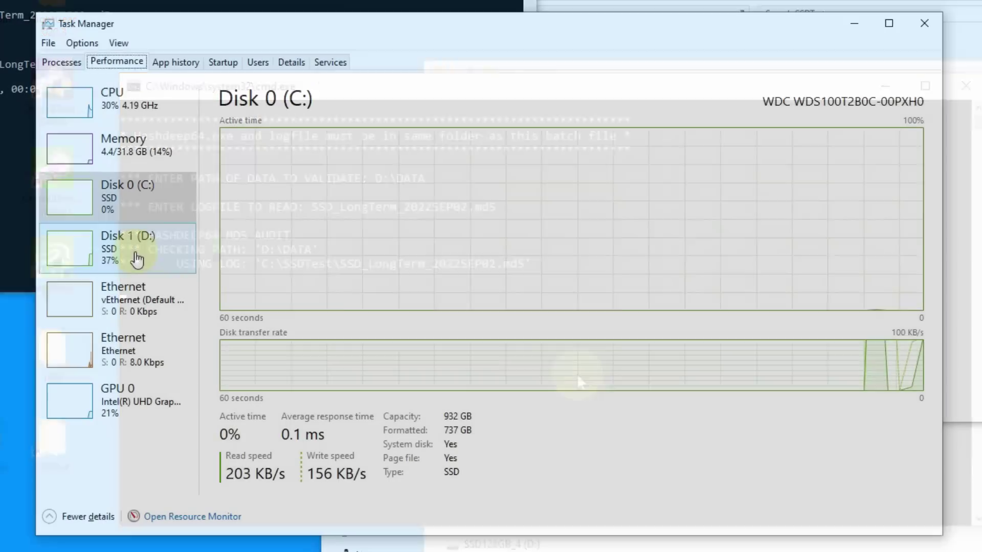
pyautogui.click(140, 263)
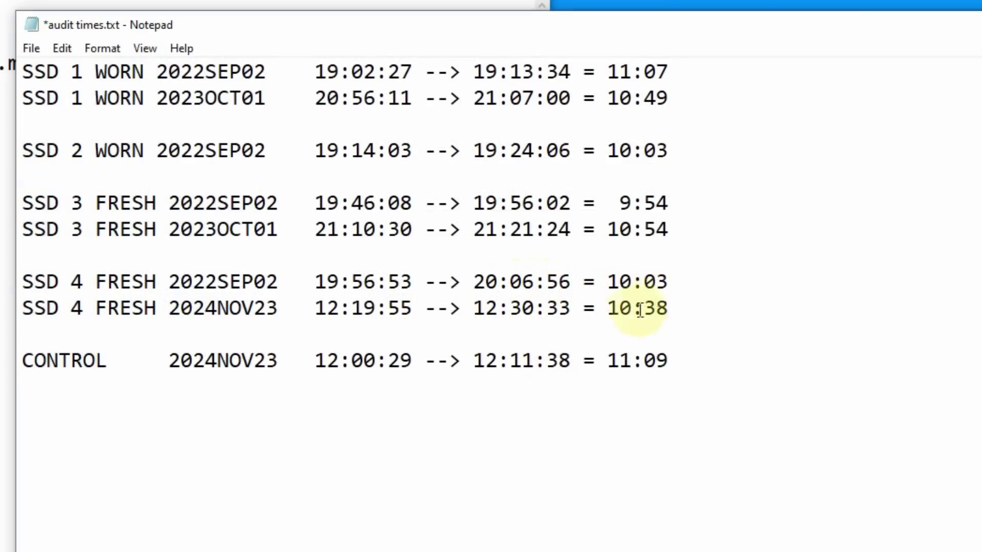
# Step: Compare the 2022SEP02 and 2024NOV23 audit durations of SSD 4 FRESH in the audit times.txt notes
pyautogui.moveTo(669, 309); pyautogui.dragTo(611, 309)
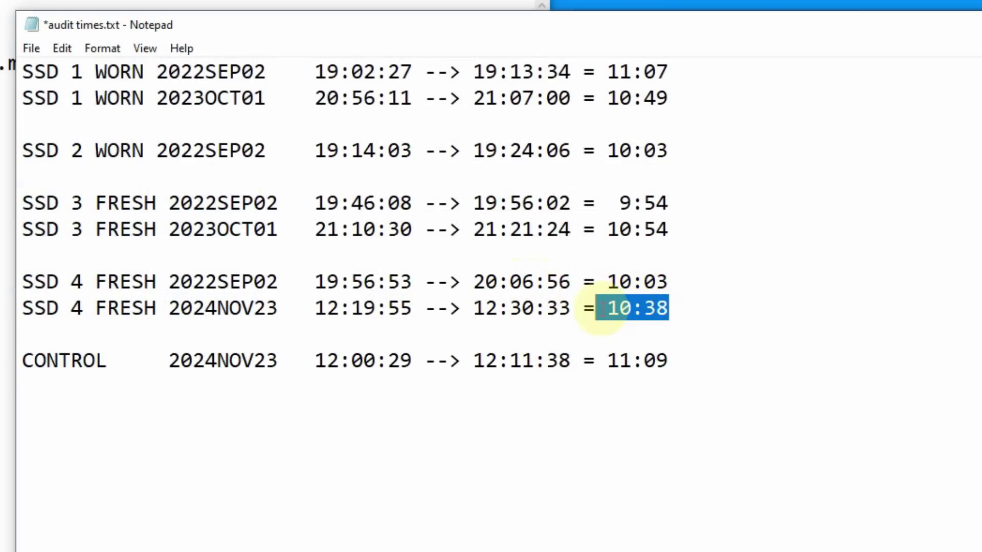
pyautogui.click(611, 309)
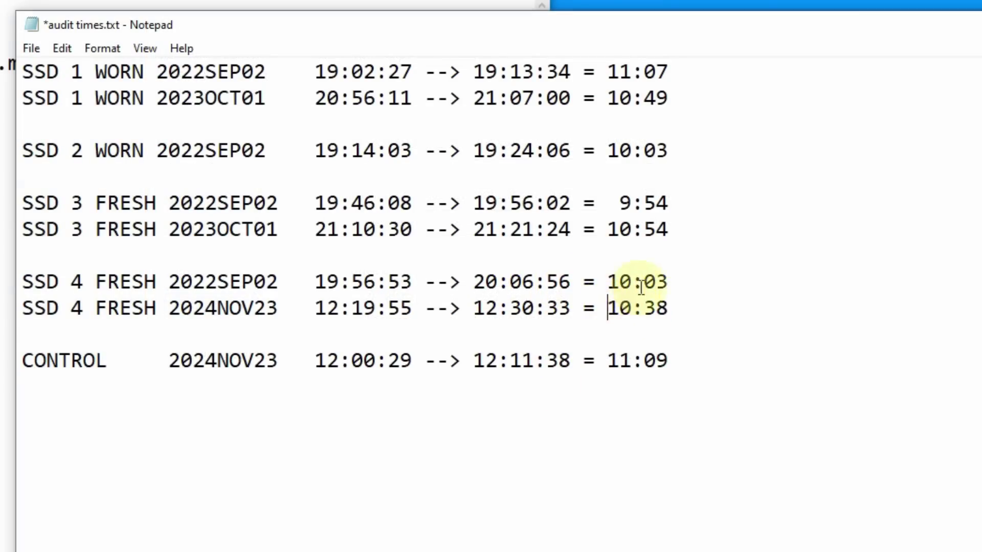
pyautogui.moveTo(668, 281); pyautogui.dragTo(605, 280)
pyautogui.click(607, 281)
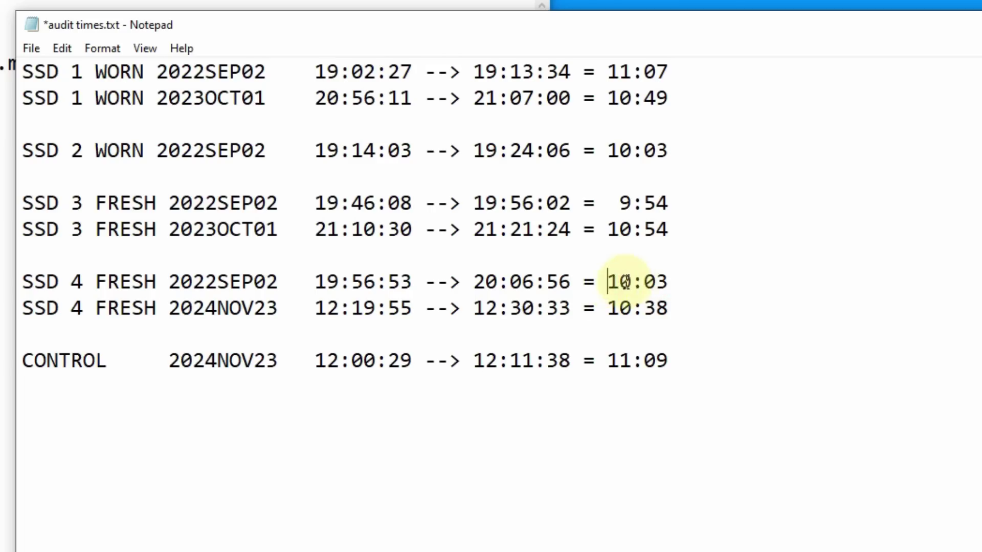
pyautogui.moveTo(613, 282); pyautogui.dragTo(606, 308)
pyautogui.click(645, 310)
pyautogui.click(608, 308)
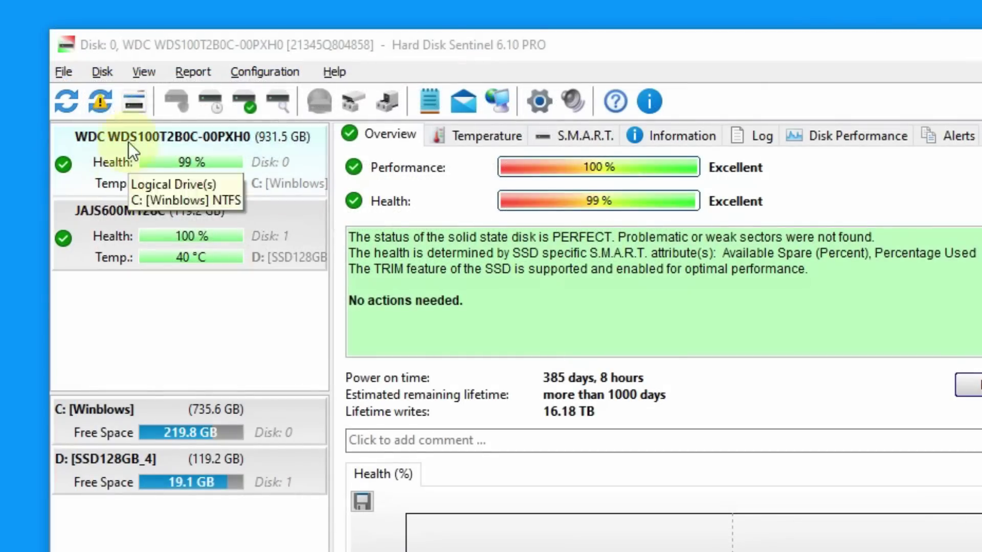
# Step: Run a Read test surface scan on the 119 GB JAJS600M128C drive D: in Hard Disk Sentinel and dismiss its report
pyautogui.click(102, 73)
pyautogui.click(144, 240)
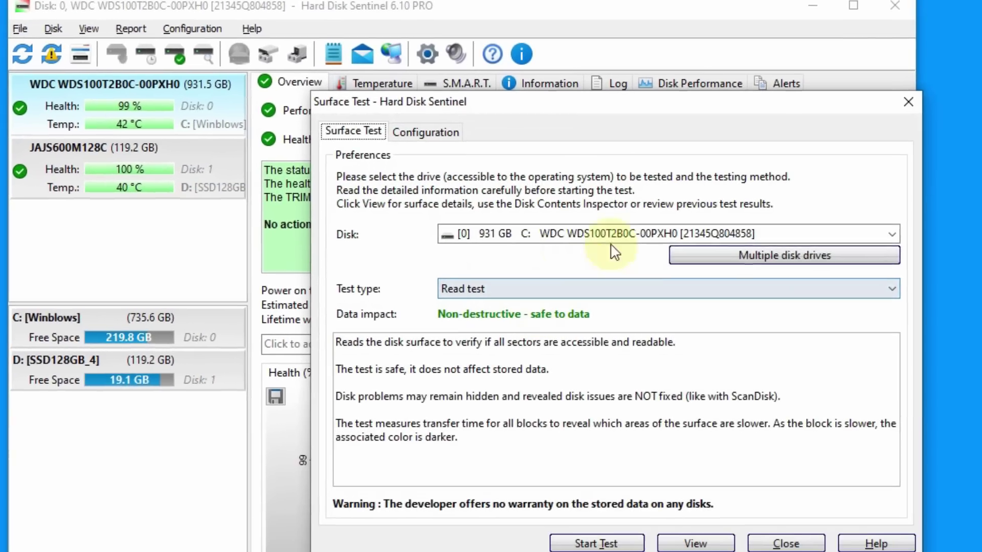
pyautogui.click(693, 312)
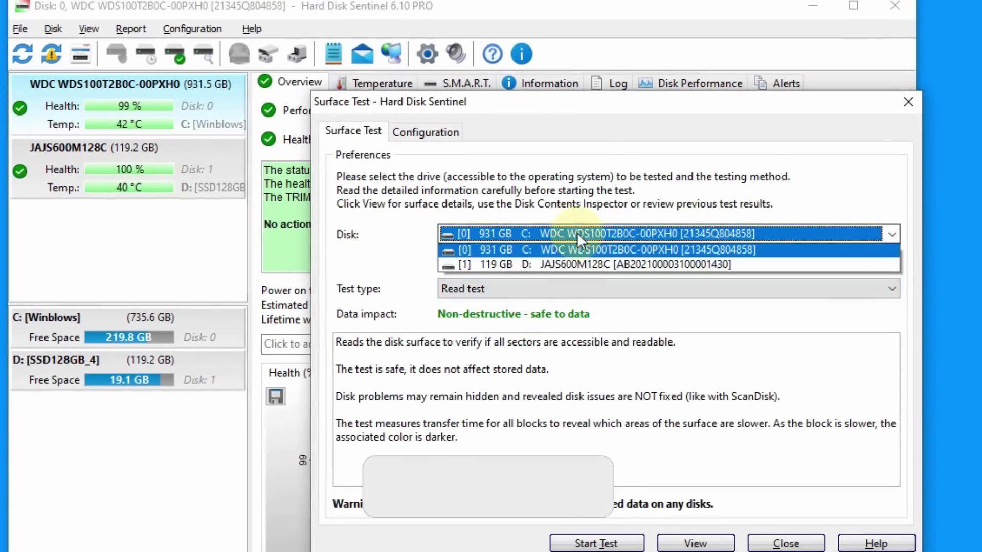
pyautogui.click(559, 266)
pyautogui.click(596, 543)
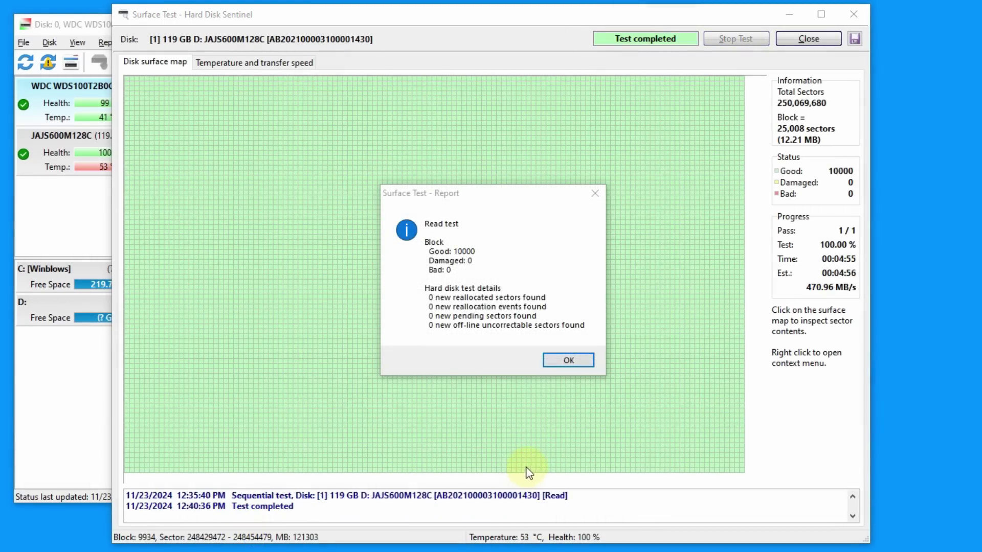
pyautogui.click(568, 361)
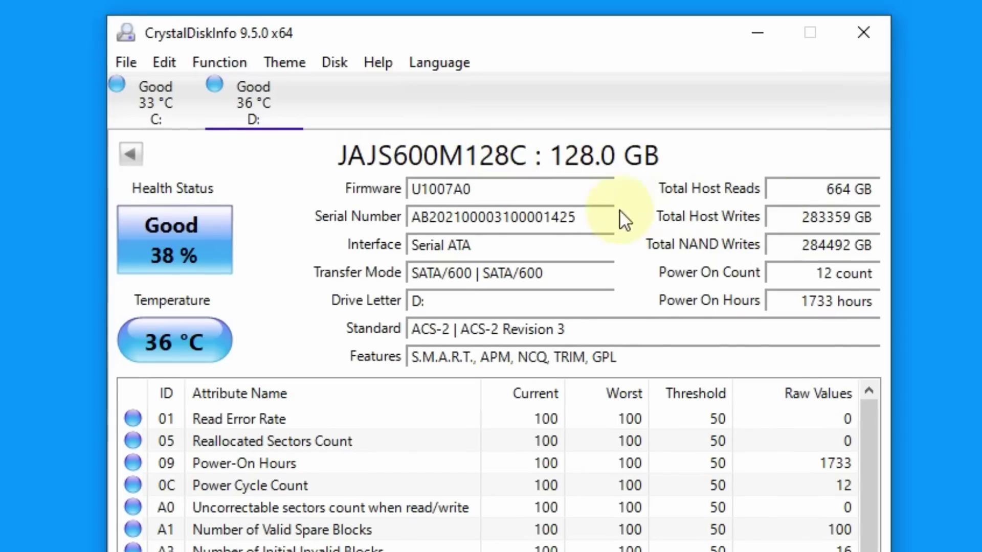
# Step: Check the serial number and total host writes of the JAJS600M128C drive D: in CrystalDiskInfo
pyautogui.moveTo(546, 224); pyautogui.dragTo(592, 219)
pyautogui.click(591, 219)
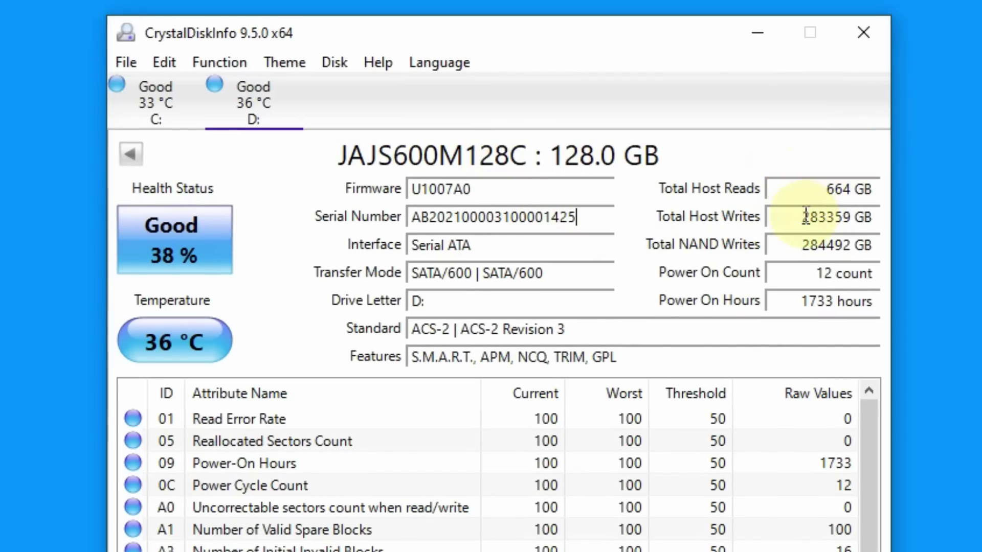
pyautogui.moveTo(804, 217); pyautogui.dragTo(871, 221)
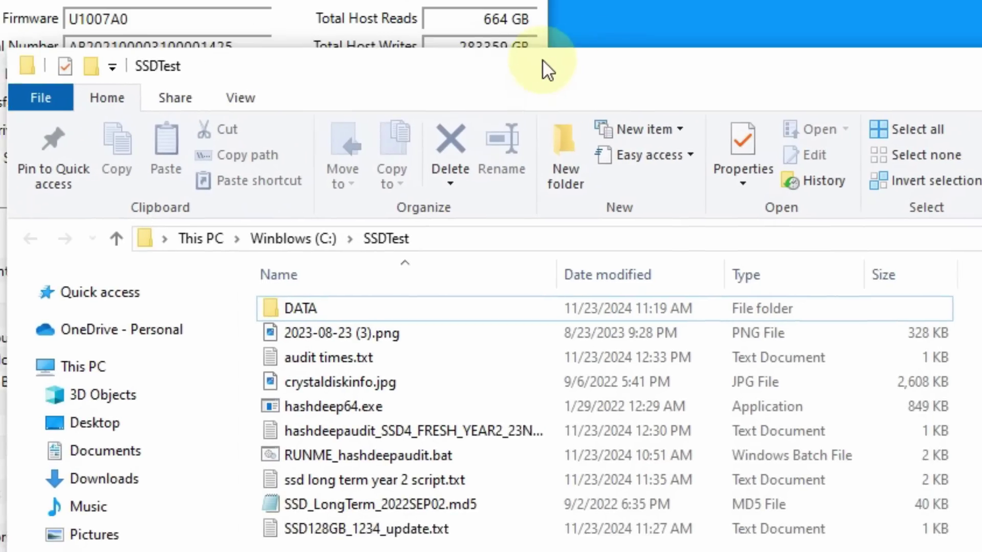
# Step: Launch RUNME_hashdeepaudit.bat for the SSD128GB_2 drive, enter D:\DATA as the data path, and return to the SSDTest folder
pyautogui.moveTo(549, 71); pyautogui.dragTo(541, 66)
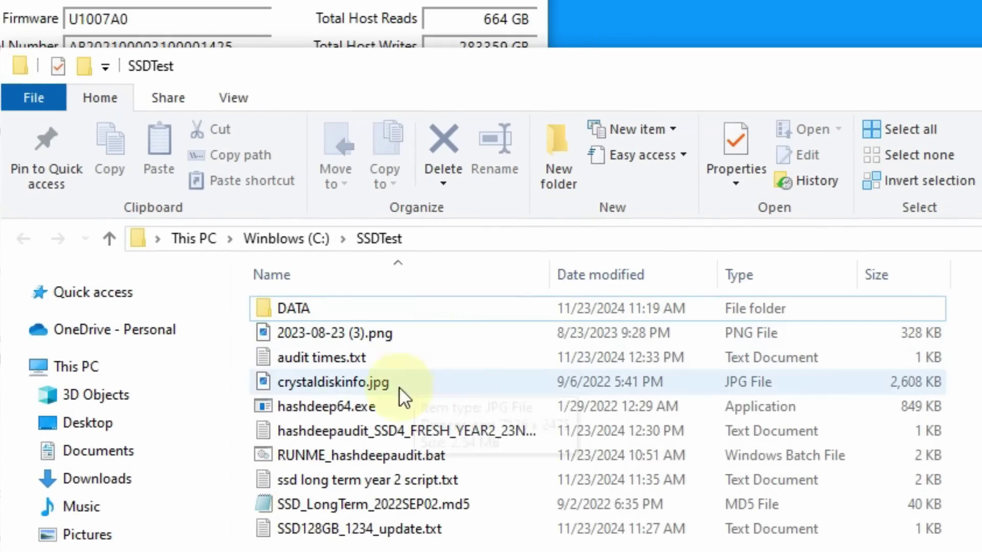
pyautogui.doubleClick(350, 456)
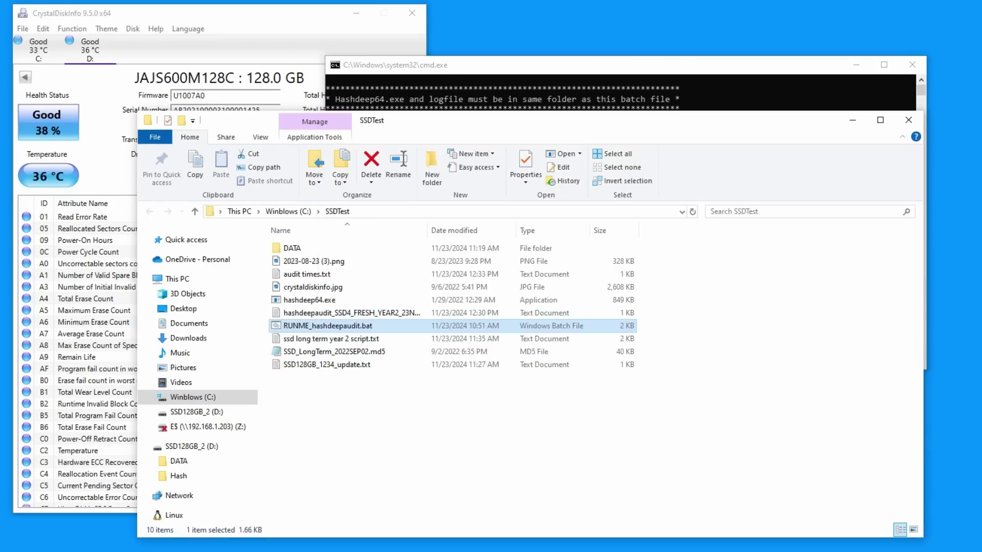
pyautogui.press('super+e')
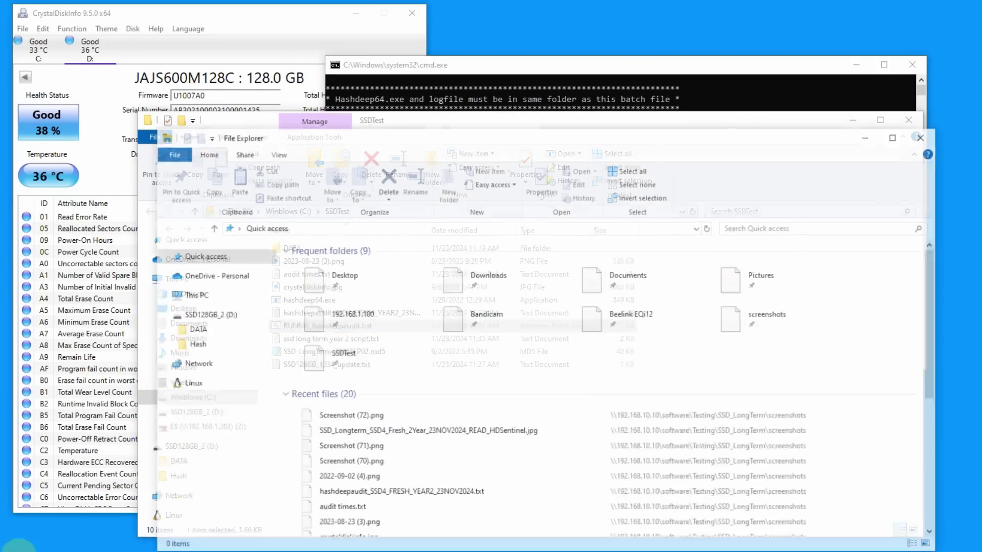
pyautogui.moveTo(193, 477); pyautogui.dragTo(754, 104)
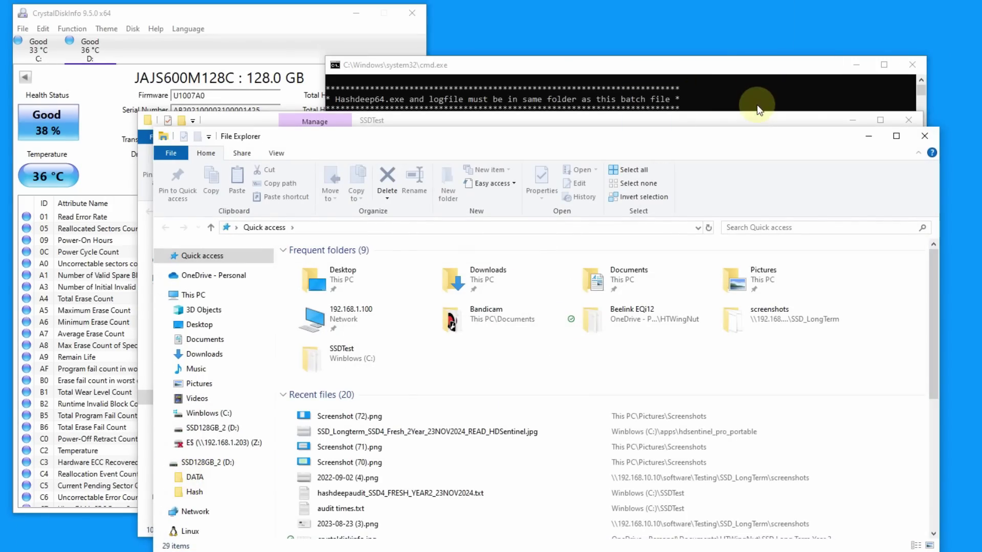
pyautogui.press('Return')
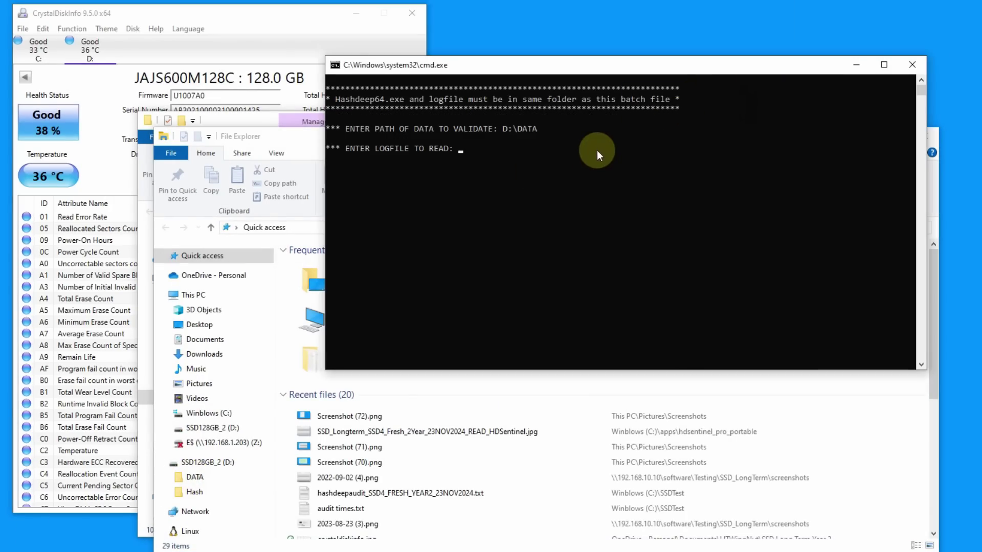
pyautogui.click(257, 118)
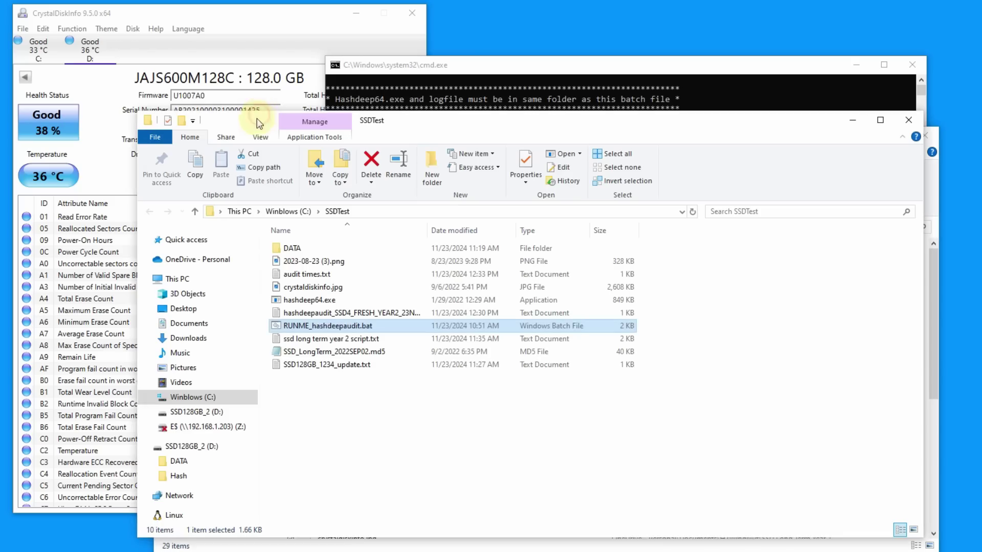
pyautogui.moveTo(371, 123); pyautogui.dragTo(144, 123)
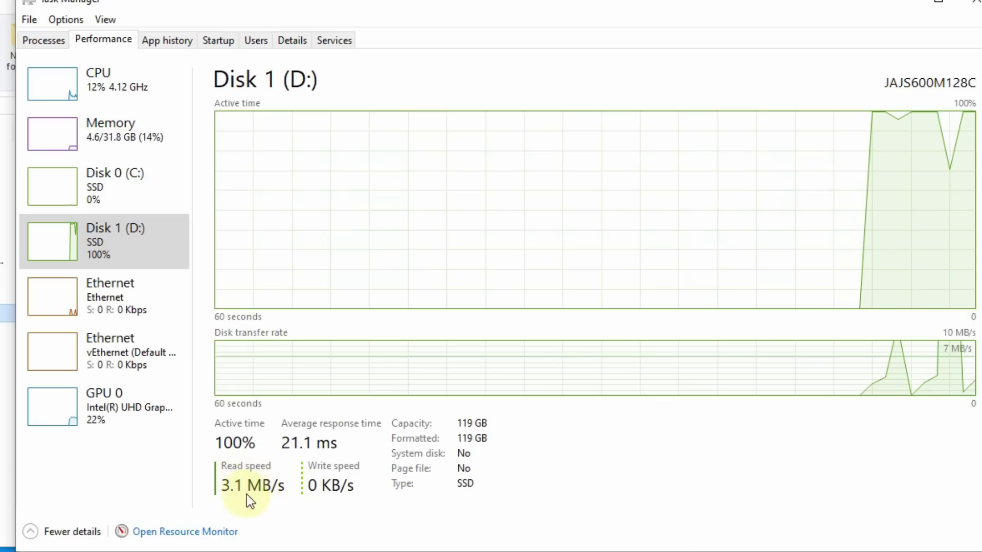
# Step: Leave Task Manager and examine the audit verdict in the report hashdeepaudit_SSD2_WORN_YEAR2_23NOV2024.txt
pyautogui.click(896, 2)
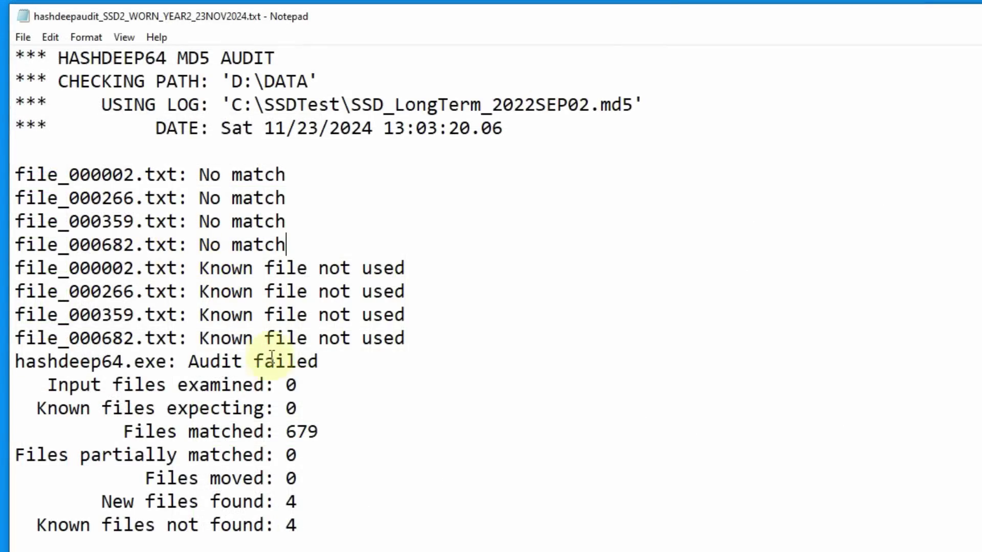
pyautogui.doubleClick(199, 364)
pyautogui.moveTo(270, 372); pyautogui.dragTo(309, 368)
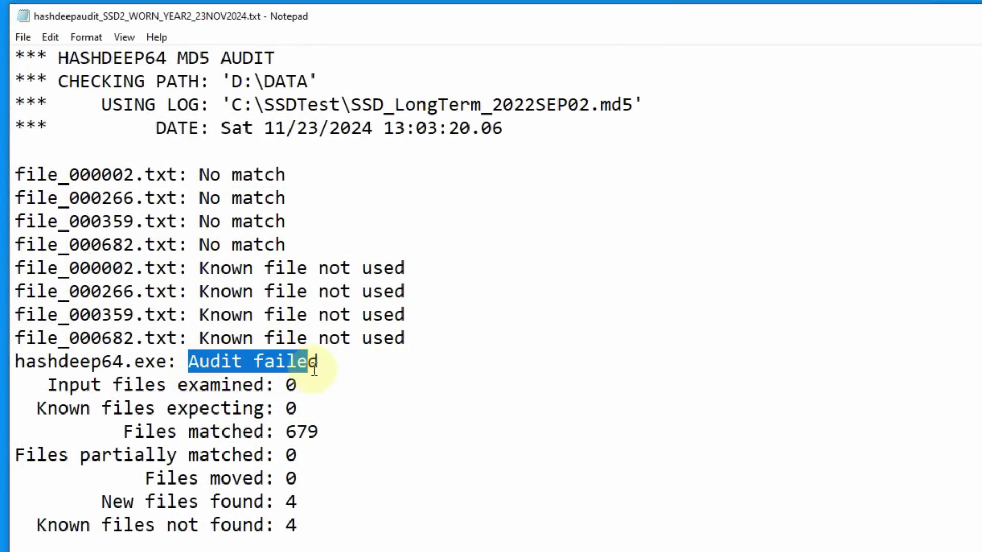
pyautogui.click(322, 364)
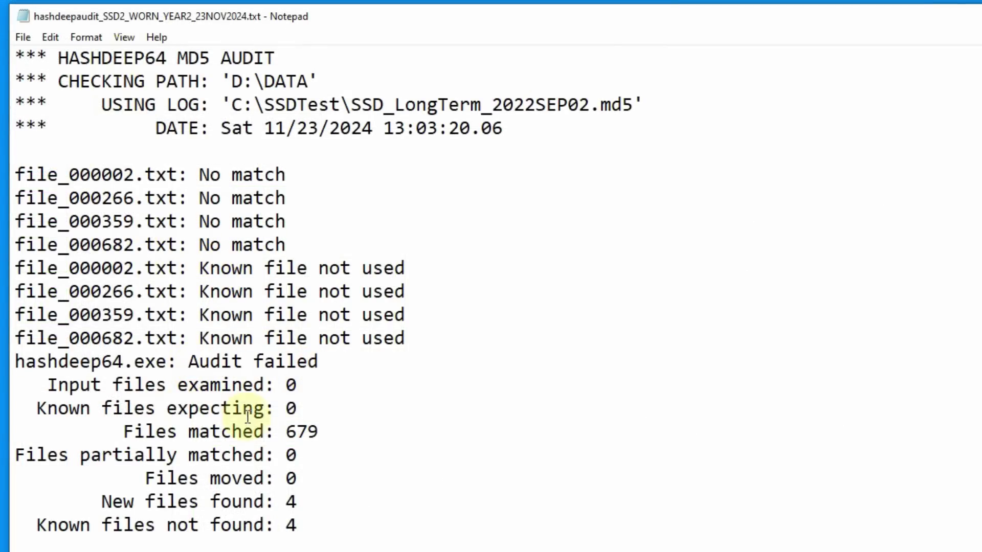
# Step: Examine the new-file and not-found counts and the "No match" file entries in the SSD2 worn year 2 audit report
pyautogui.moveTo(282, 501); pyautogui.dragTo(298, 526)
pyautogui.click(97, 174)
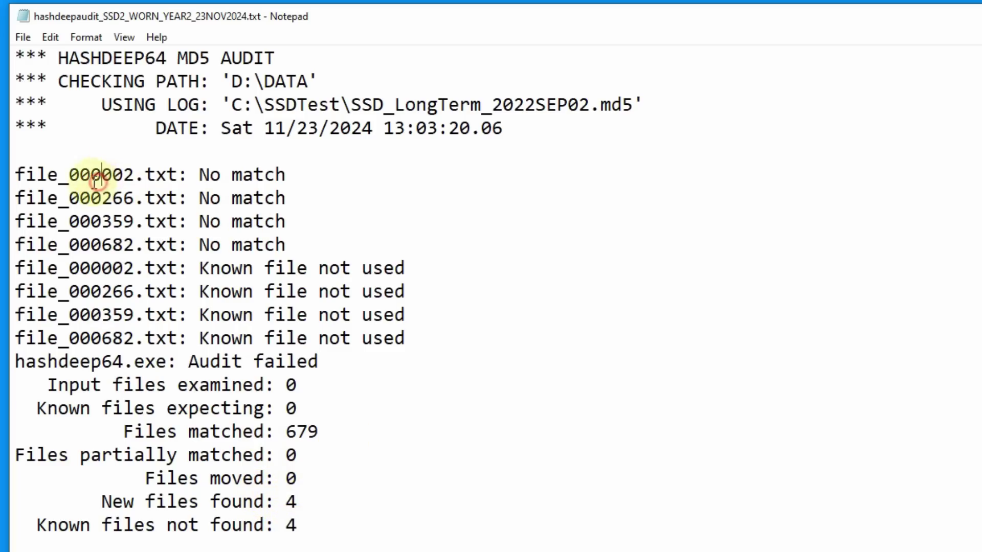
pyautogui.moveTo(18, 171); pyautogui.dragTo(324, 243)
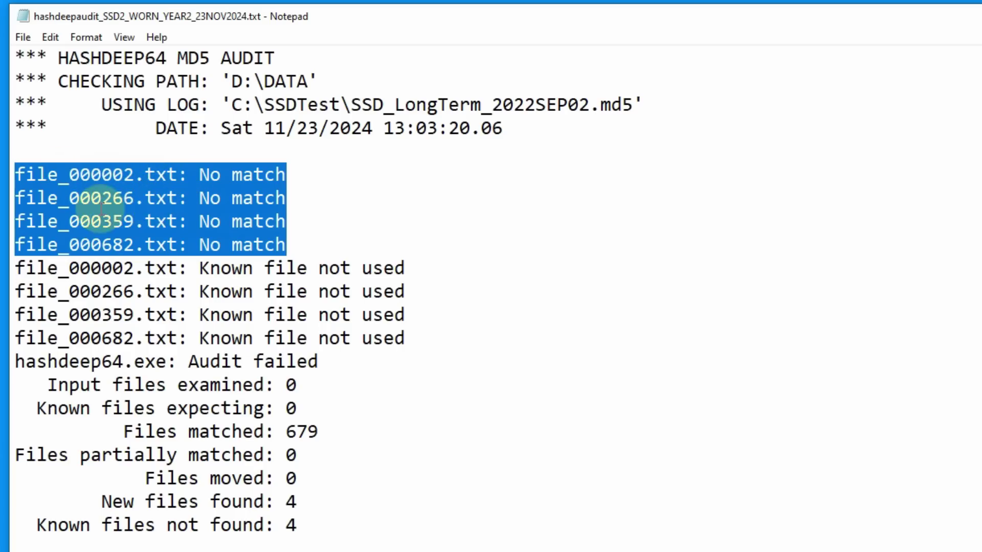
pyautogui.click(232, 245)
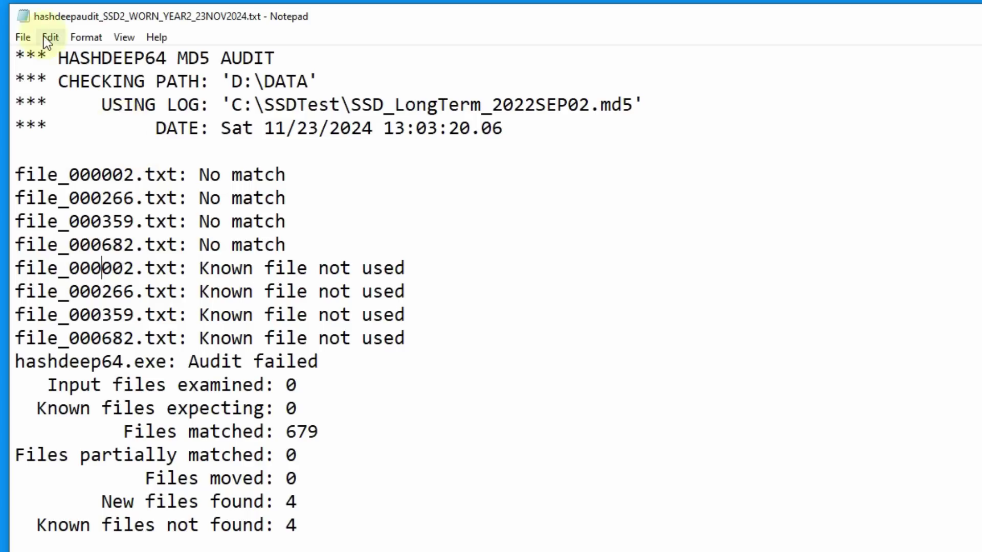
pyautogui.click(123, 174)
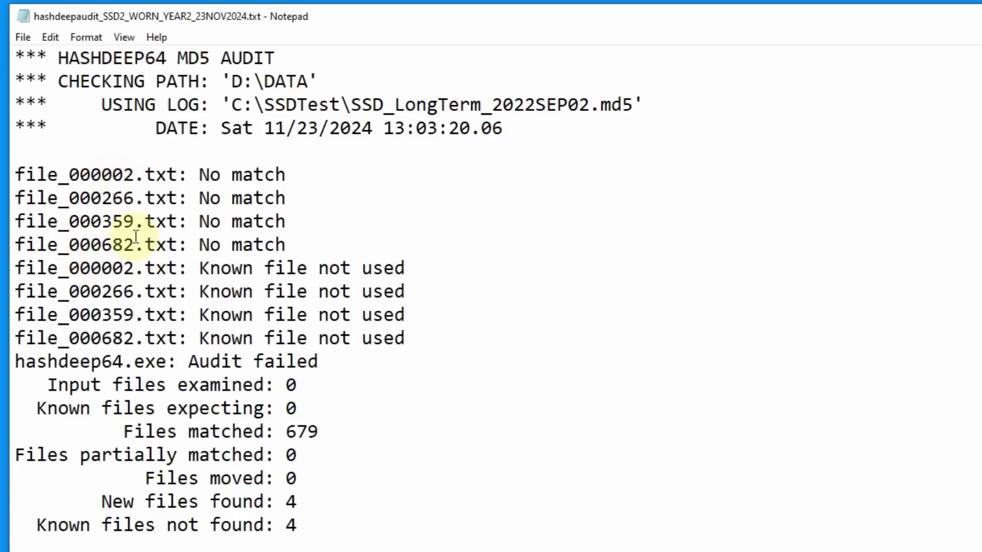
# Step: Switch to audit times.txt and check the audit duration of SSD 2 WORN for 2024NOV23
pyautogui.hotkey('alt', 'Tab')
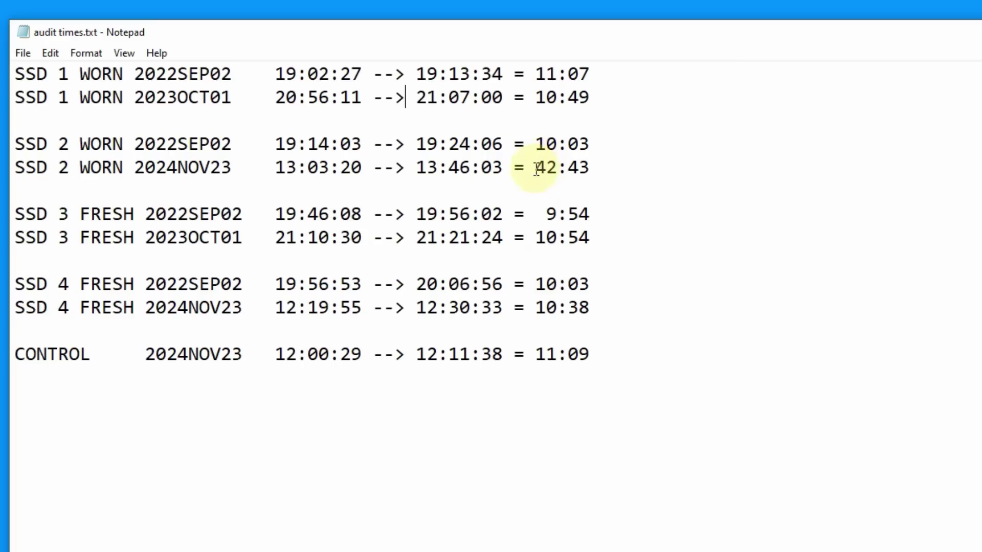
pyautogui.moveTo(538, 177); pyautogui.dragTo(587, 165)
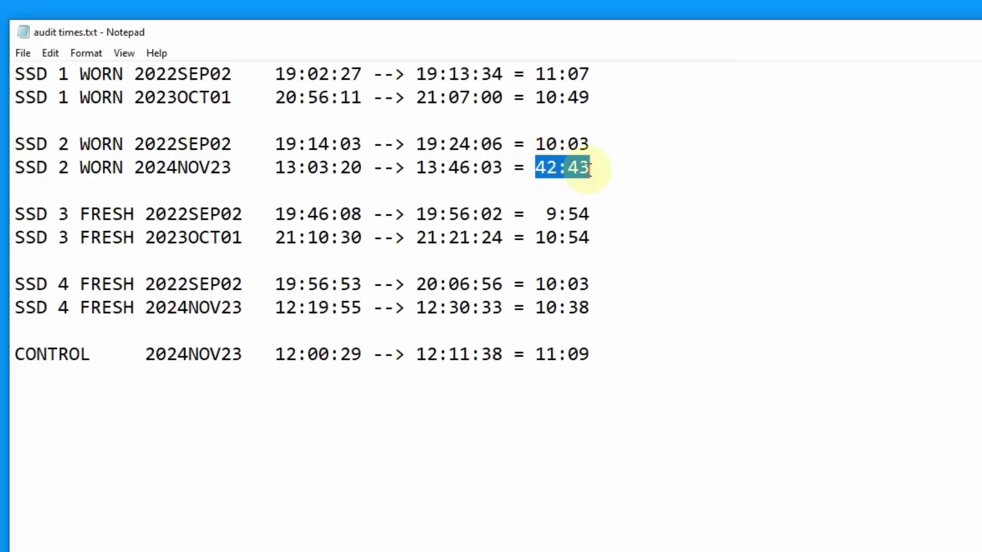
pyautogui.click(589, 169)
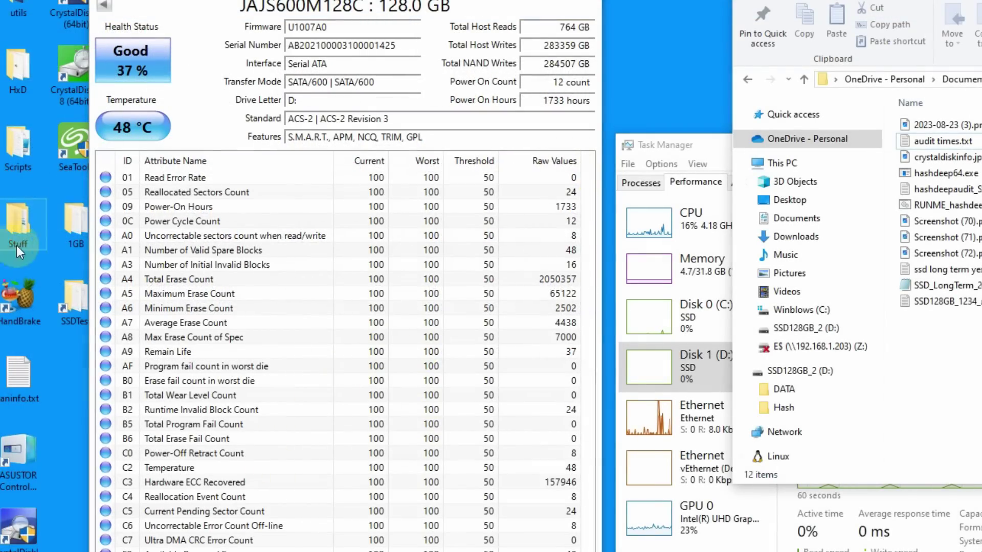
# Step: Launch HDSentinel from the utils folder and start a Read test surface scan on the 119 GB JAJS600M128C drive D:
pyautogui.doubleClick(6, 7)
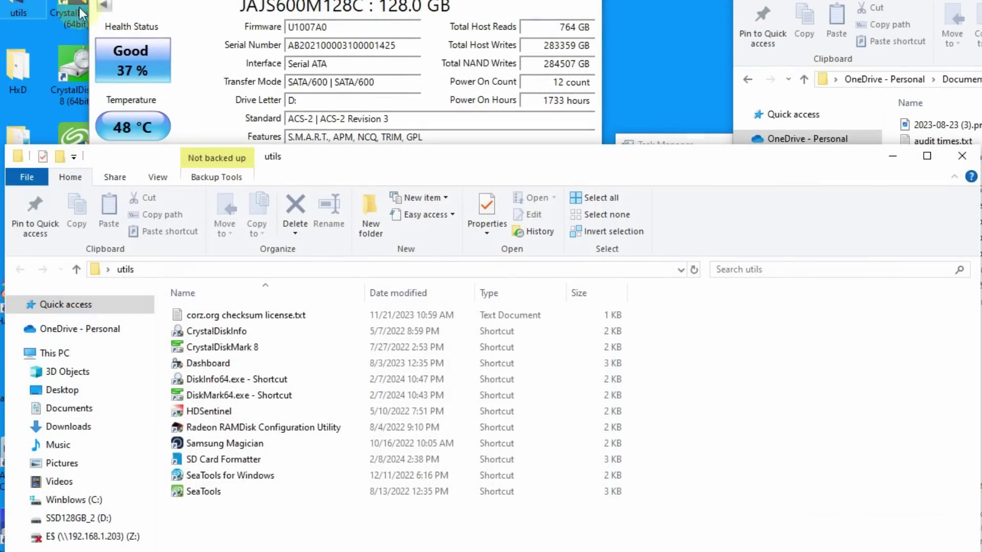
pyautogui.doubleClick(220, 411)
pyautogui.click(245, 45)
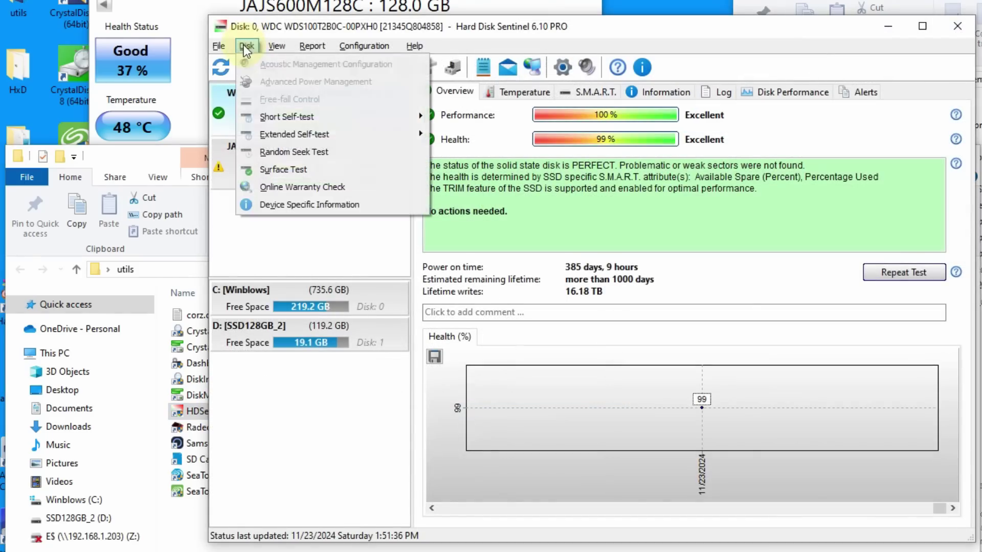
pyautogui.click(271, 168)
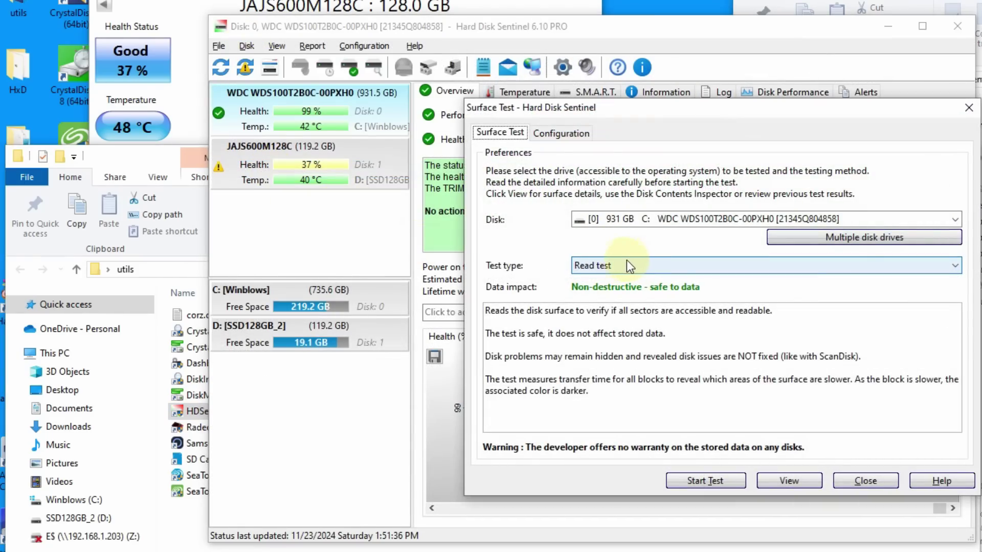
pyautogui.click(653, 219)
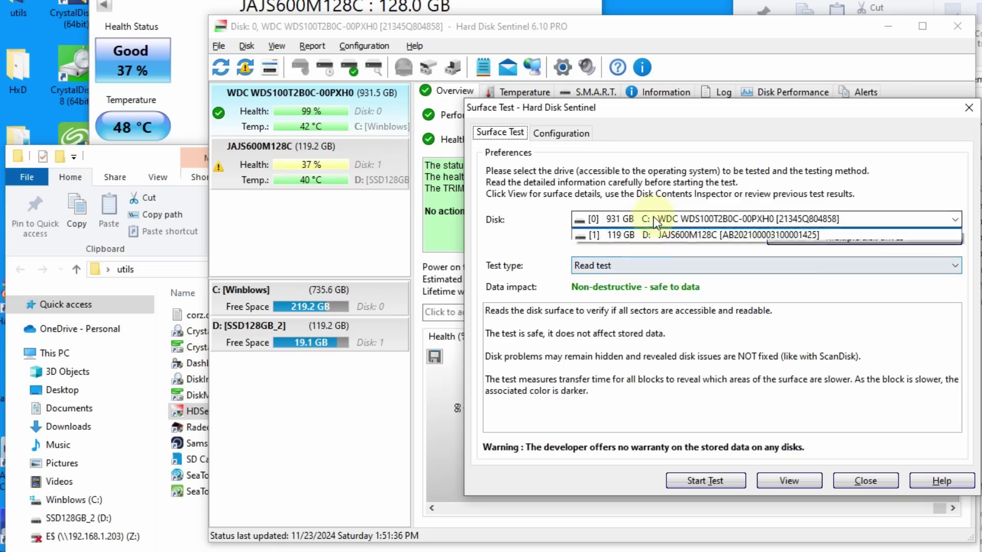
pyautogui.click(640, 246)
pyautogui.click(714, 479)
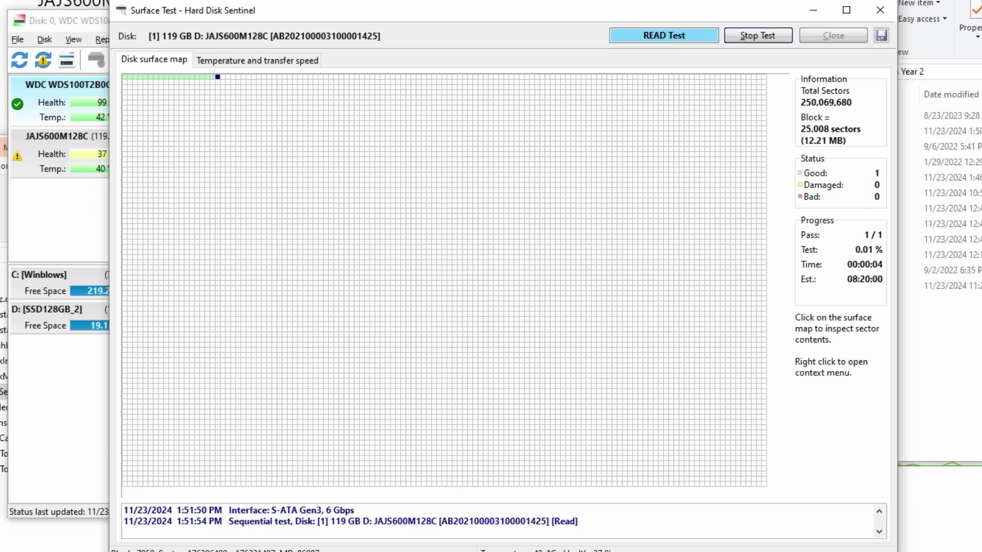
# Step: Check the activity of Disk 1 (D:) in Task Manager during the read test, and dismiss the completed test's report
pyautogui.hotkey('ctrl', 'shift', 'Escape')
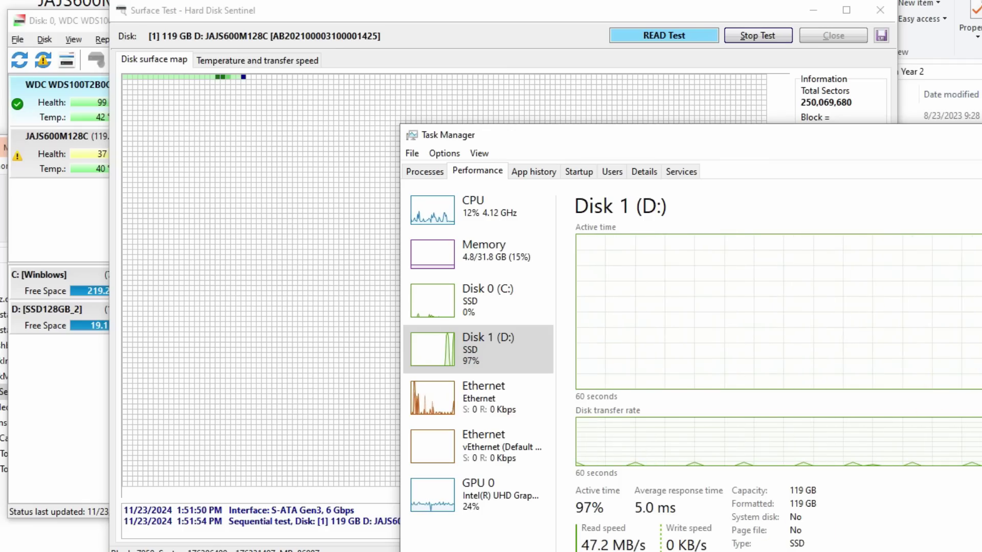
pyautogui.hotkey('alt', 'F4')
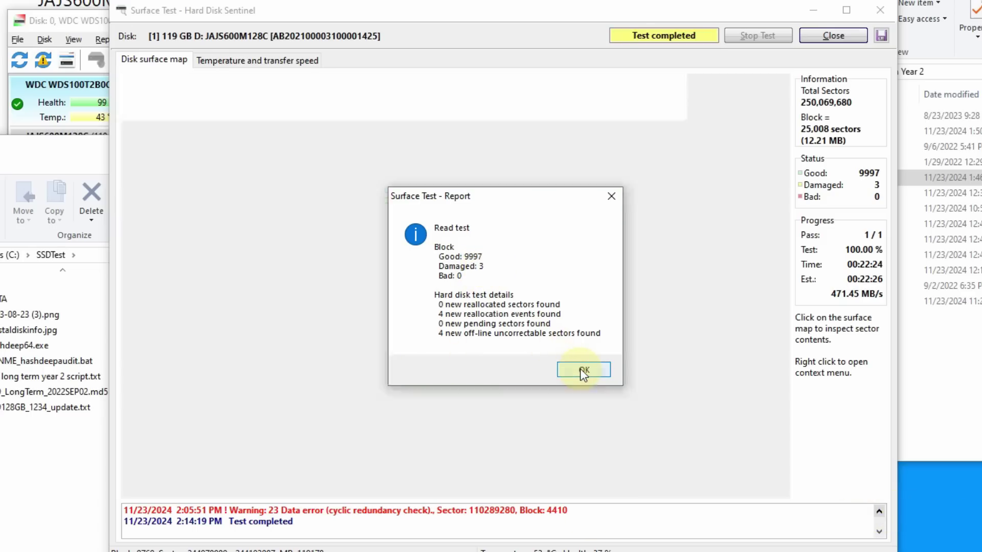
pyautogui.click(580, 369)
# Step: Read through the warnings in the surface test log for drive D:
pyautogui.click(880, 510)
pyautogui.click(880, 510)
pyautogui.click(879, 510)
pyautogui.click(879, 532)
pyautogui.click(879, 532)
pyautogui.click(880, 532)
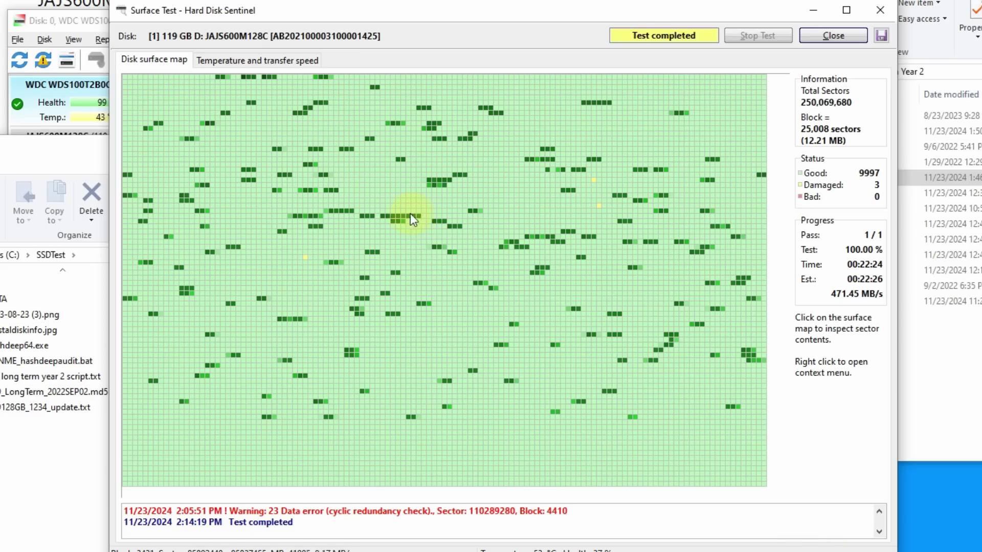
# Step: Compare the temperature and transfer speed graphs with the disk surface map of the completed read test
pyautogui.click(231, 57)
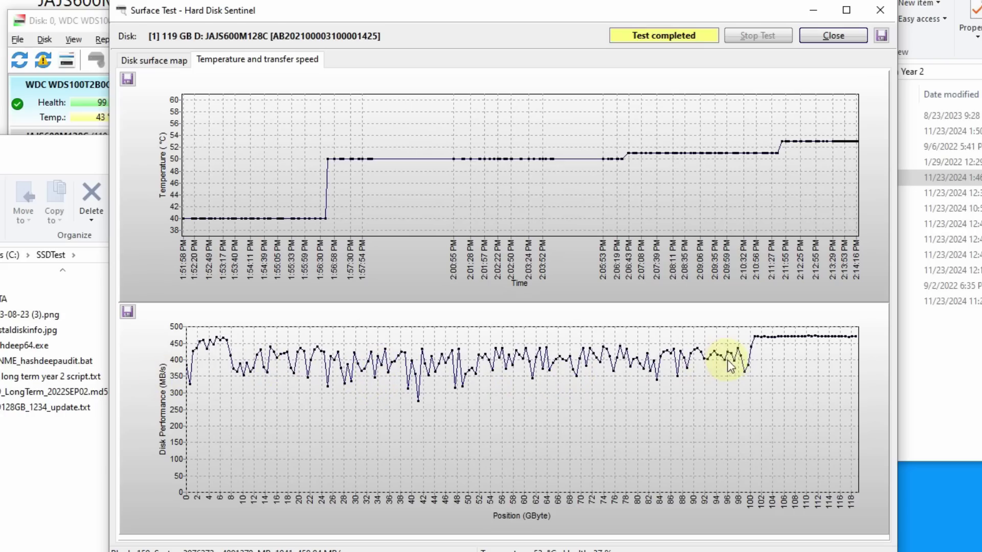
pyautogui.click(146, 60)
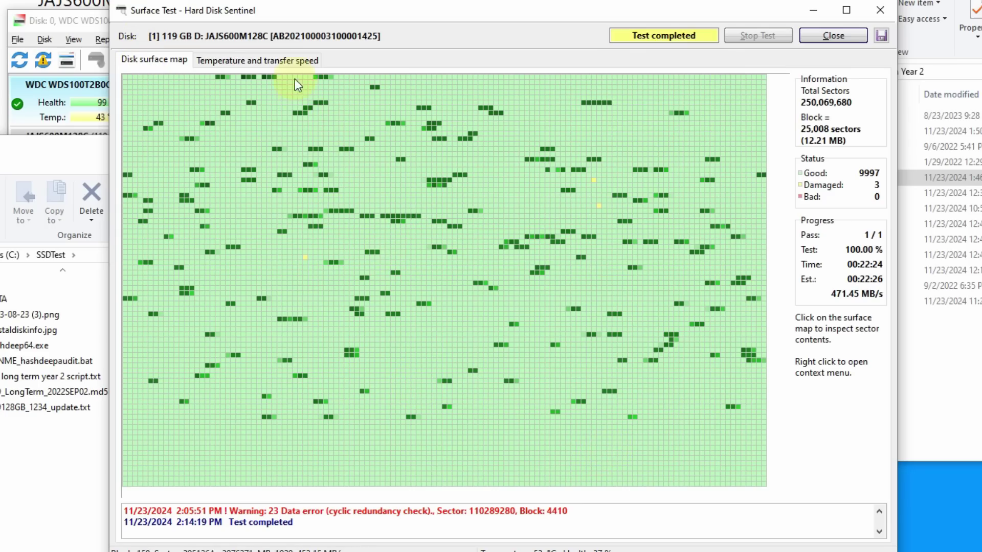
pyautogui.click(288, 59)
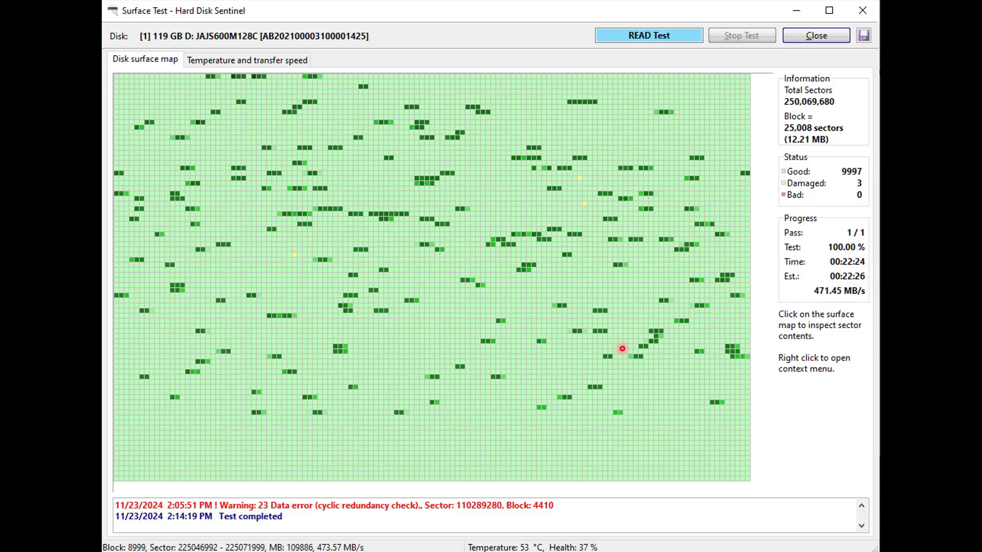
pyautogui.hotkey('ctrl', 'Tab')
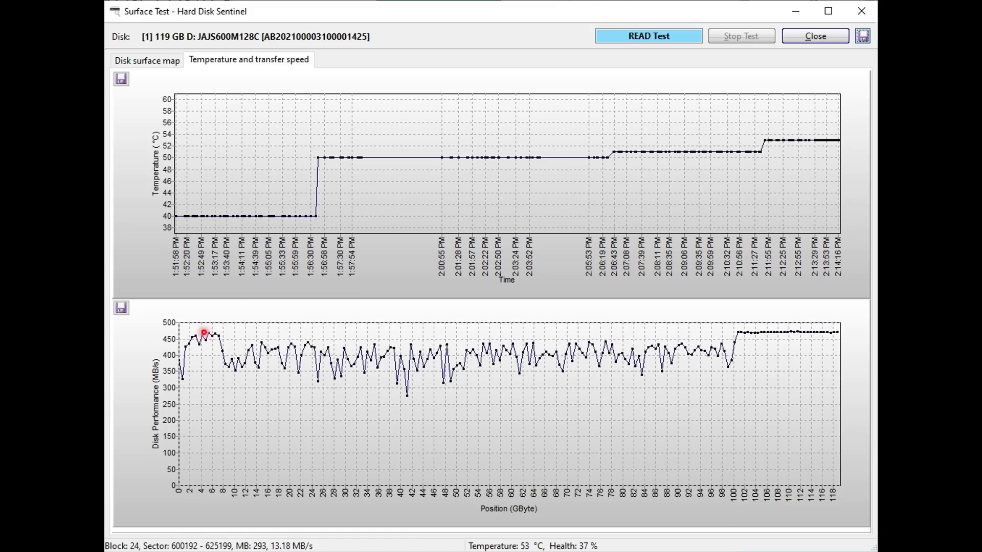